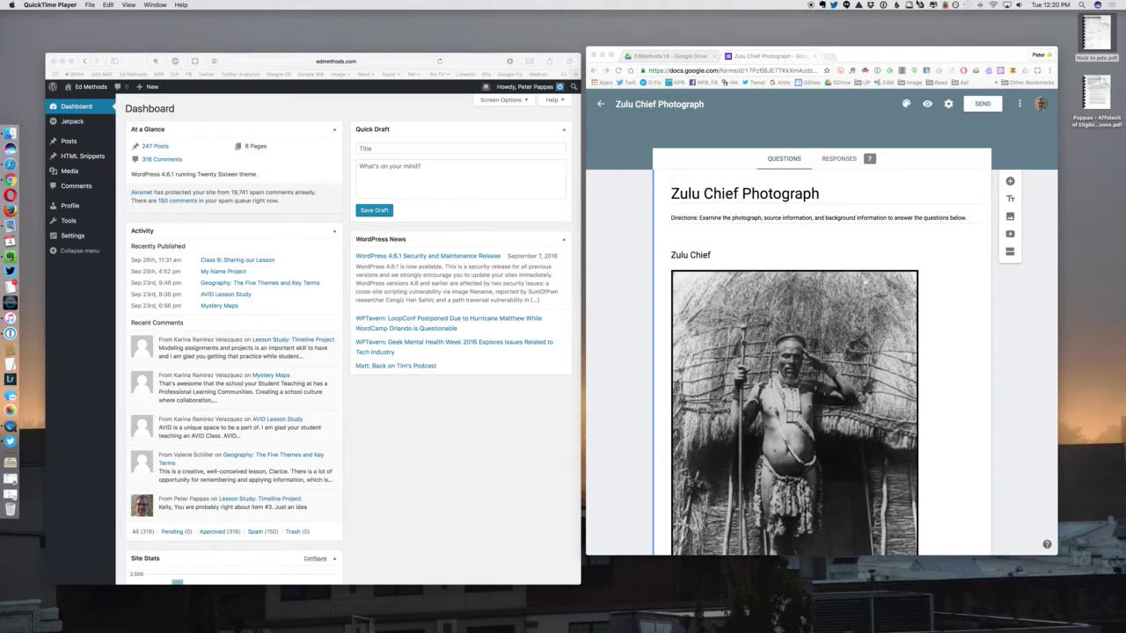
Step: Review who has access to the Zulu Chief Photograph form in its collaborator sharing settings and close them
left_click(911, 133)
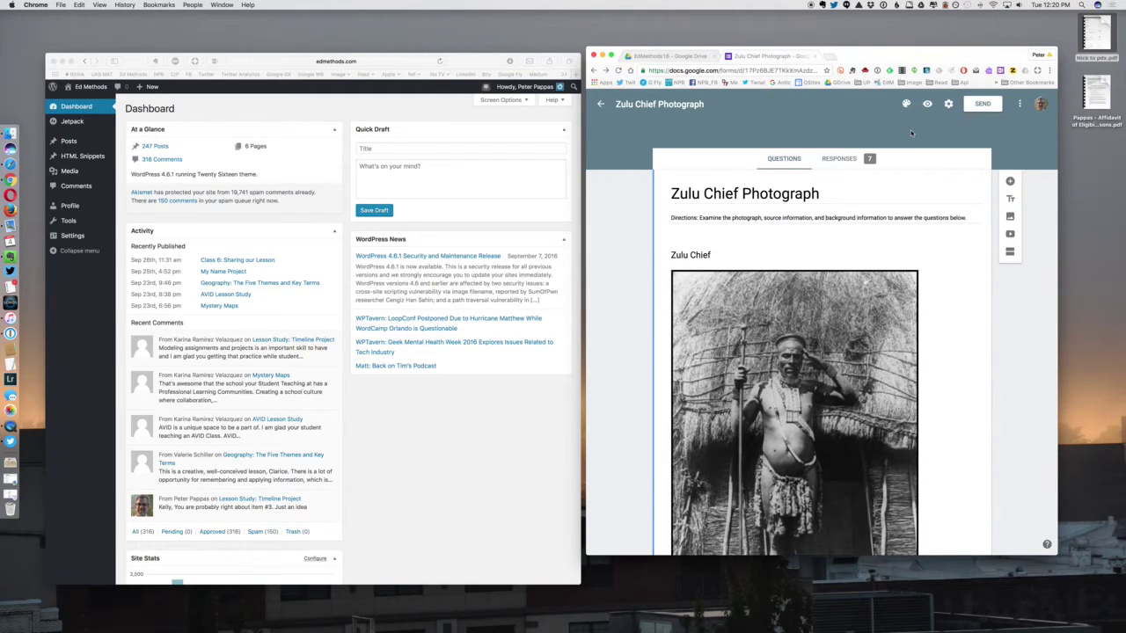
left_click(1019, 104)
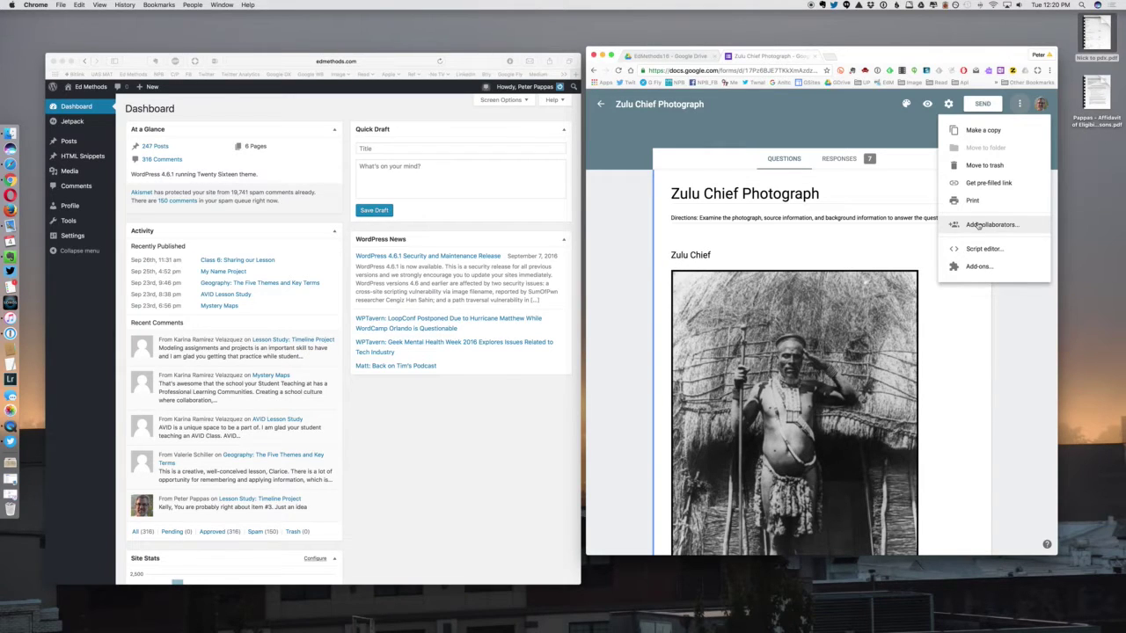
scroll(978, 226, "down", 1)
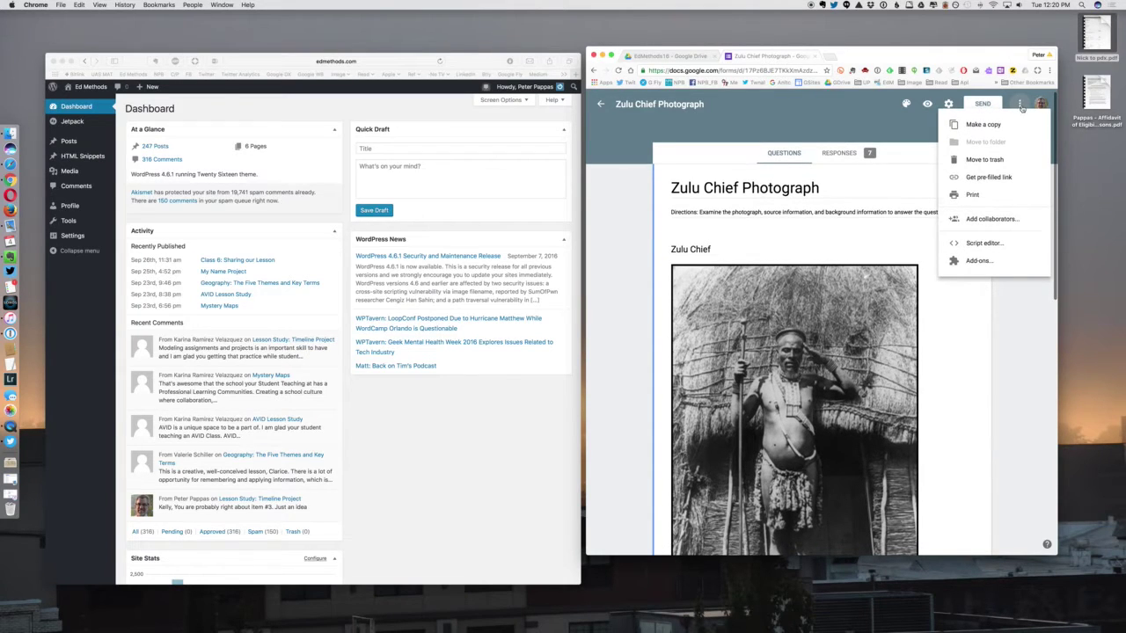
left_click(987, 220)
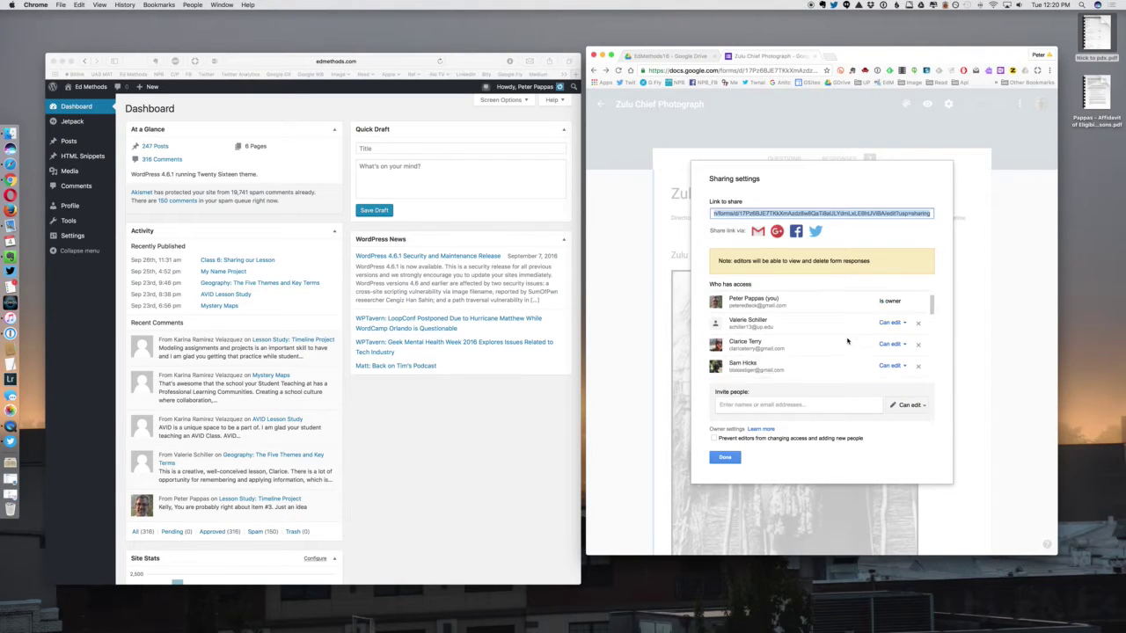
scroll(731, 337, "down", 1)
scroll(767, 336, "down", 2)
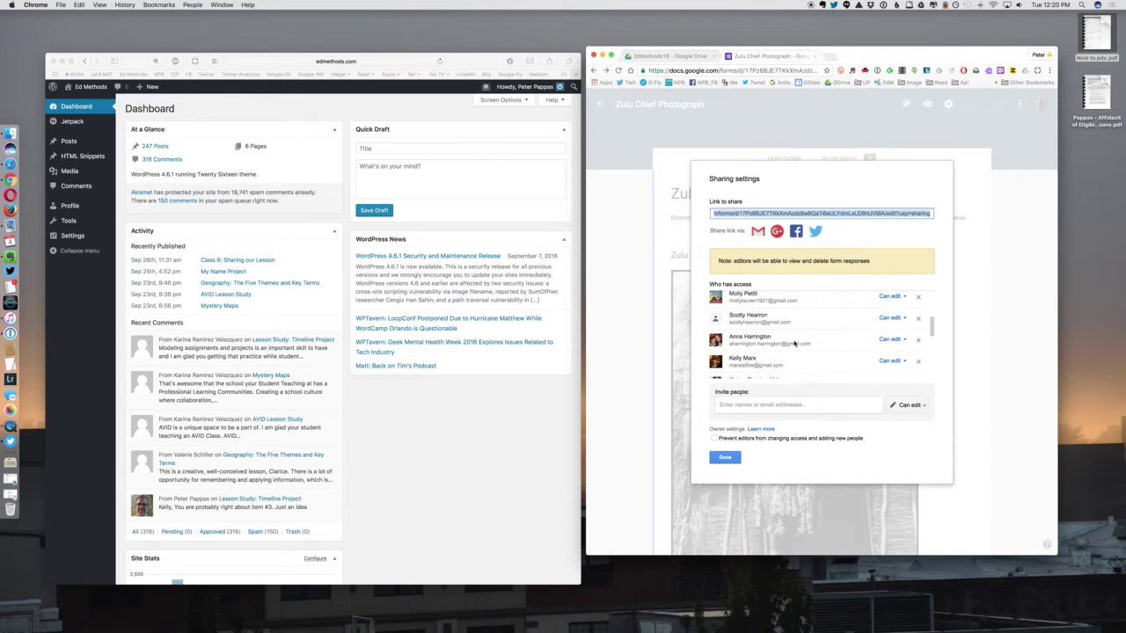
left_click(727, 457)
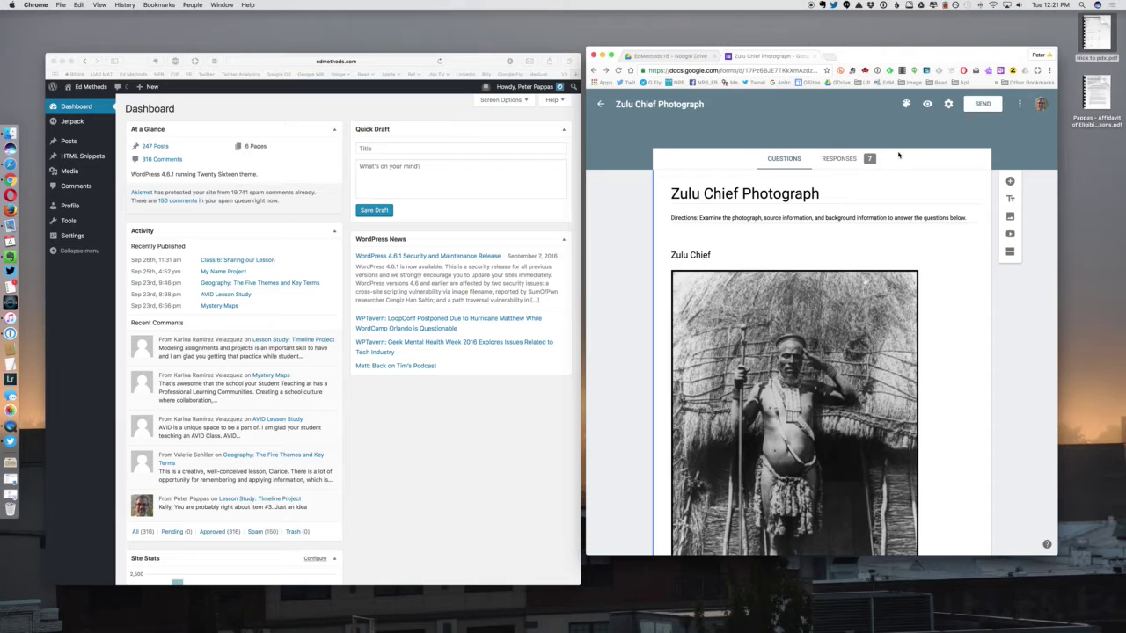
Step: Copy the form's direct link, view the embed HTML sending option, and close the send dialog
left_click(982, 104)
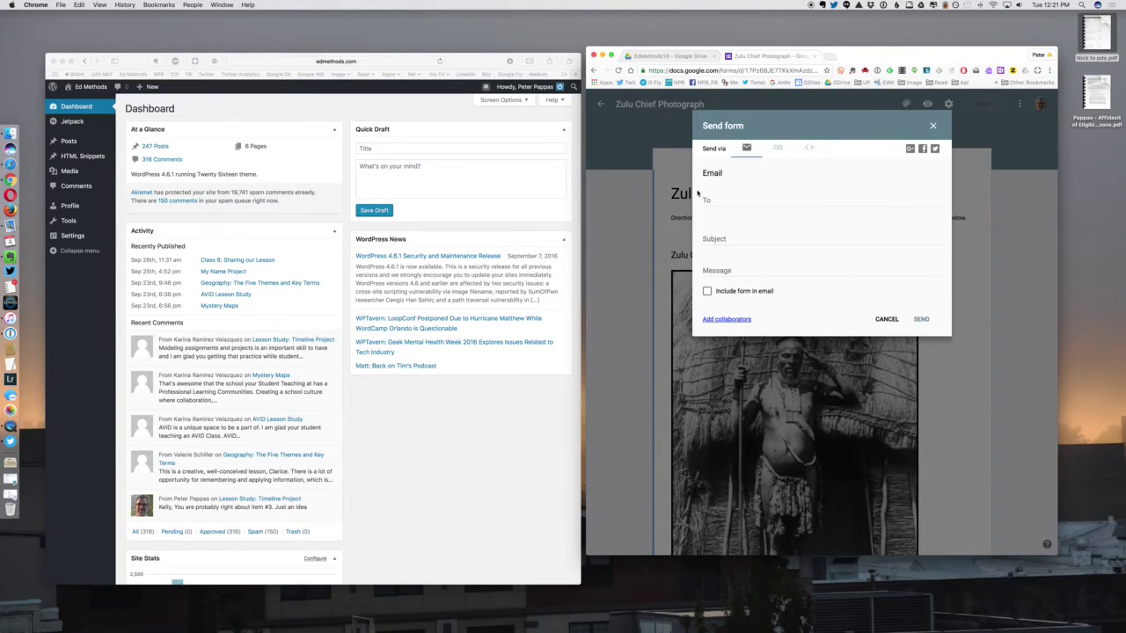
left_click(778, 147)
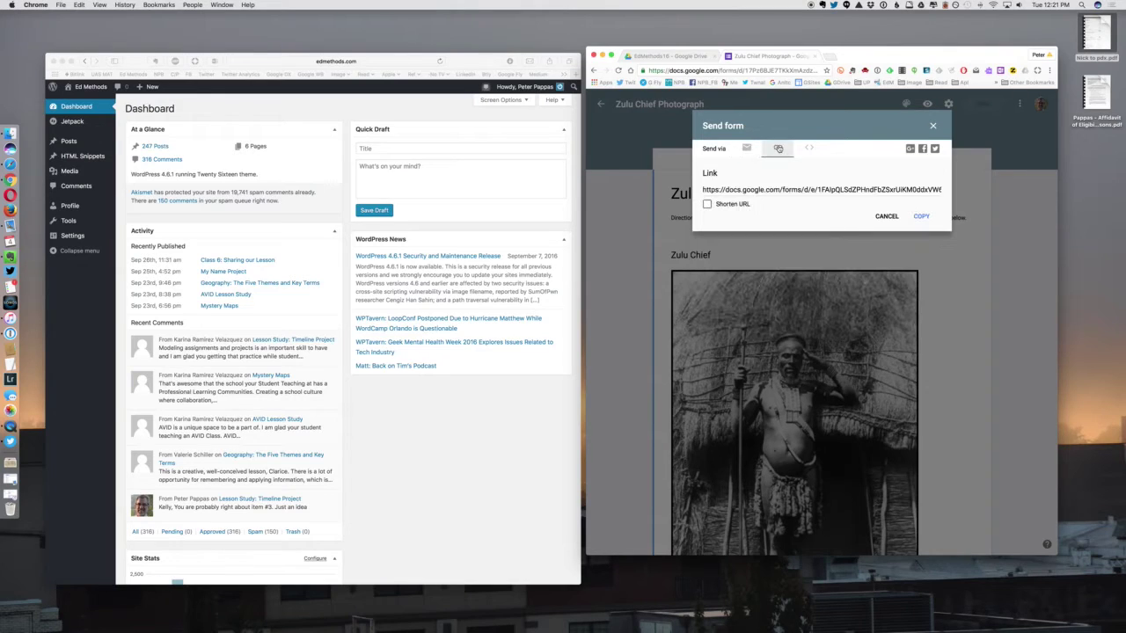
left_click(921, 217)
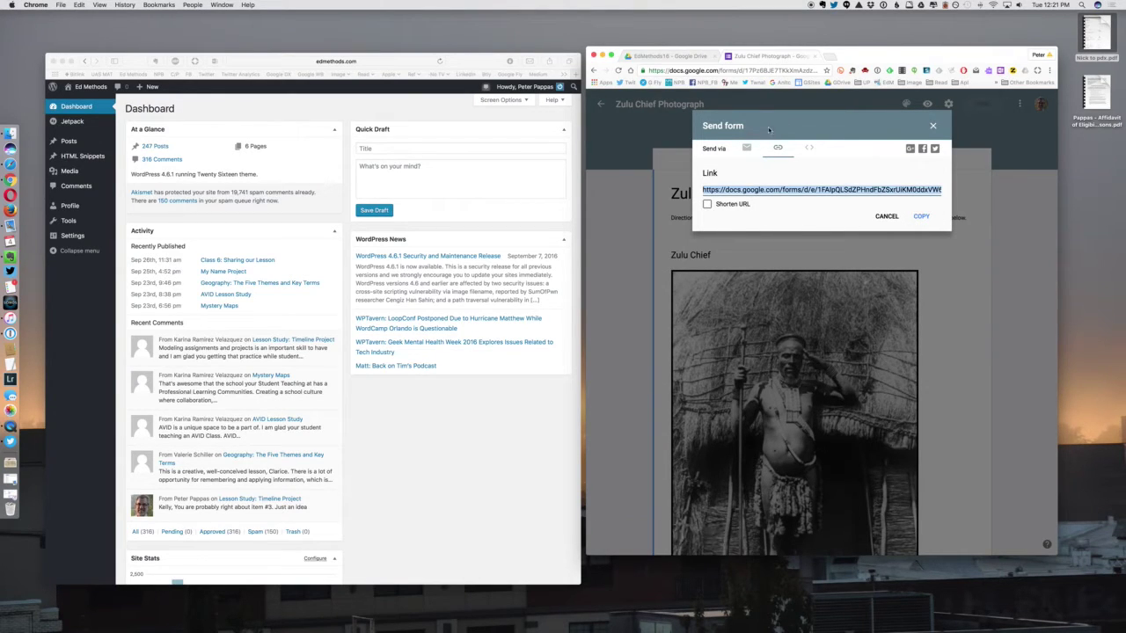
left_click(806, 148)
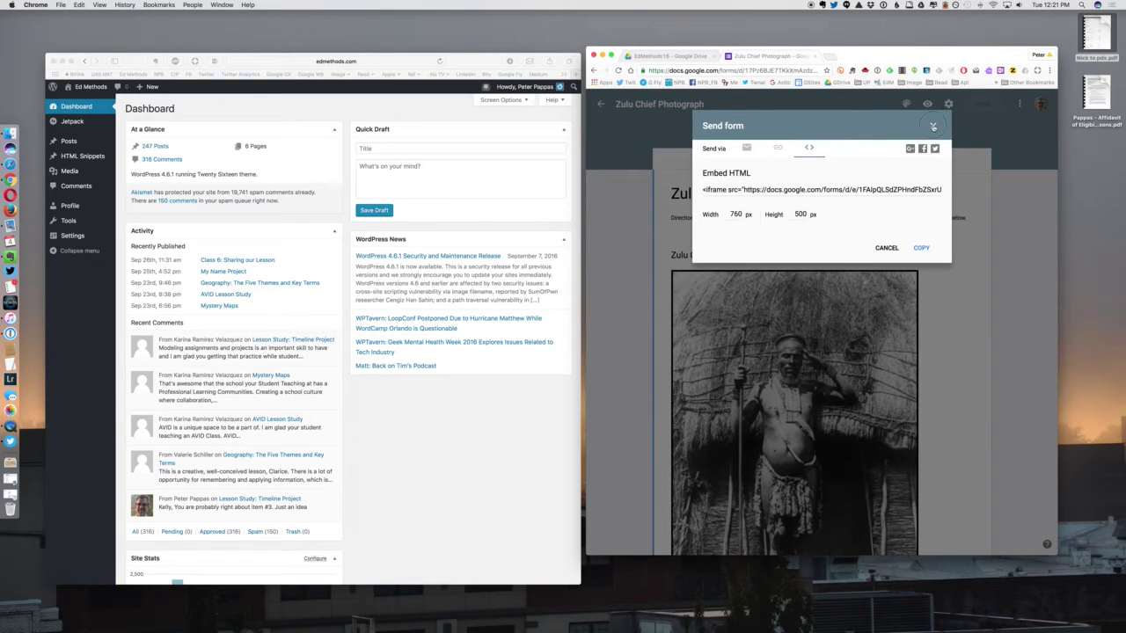
left_click(932, 126)
Step: Copy the form's embed HTML code at 760 by 500 px from the send options
left_click(978, 104)
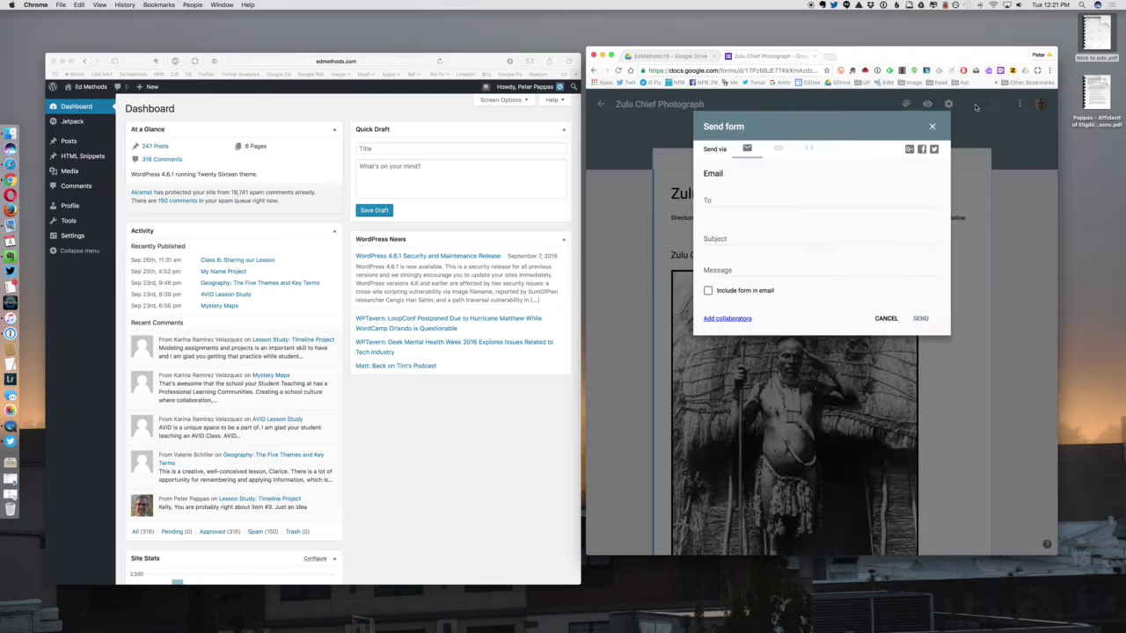
left_click(810, 150)
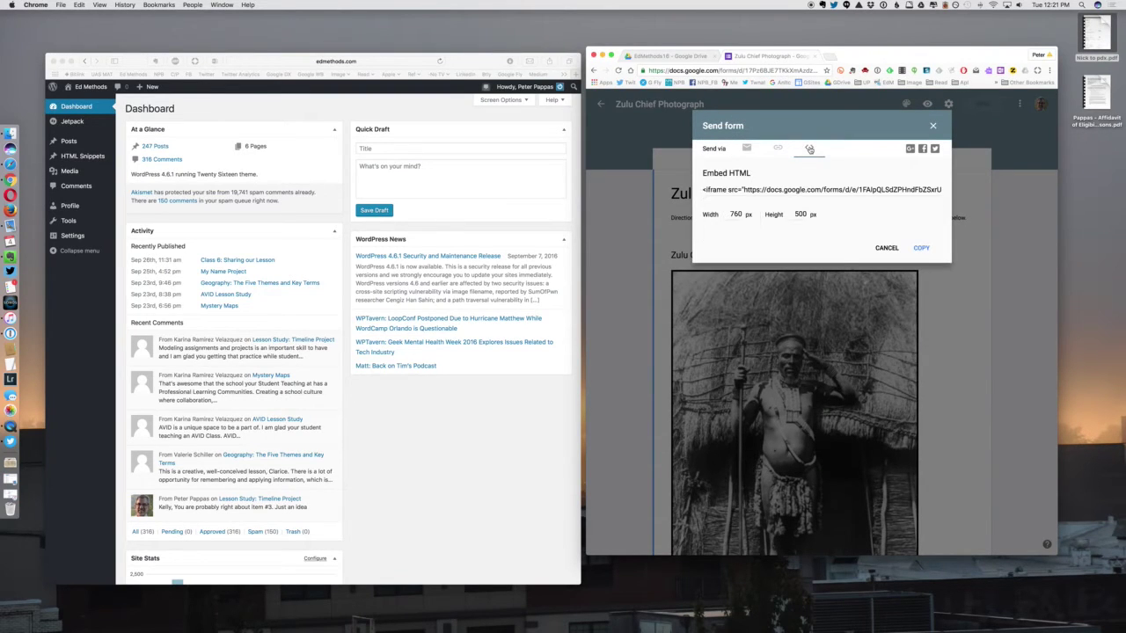
left_click(778, 188)
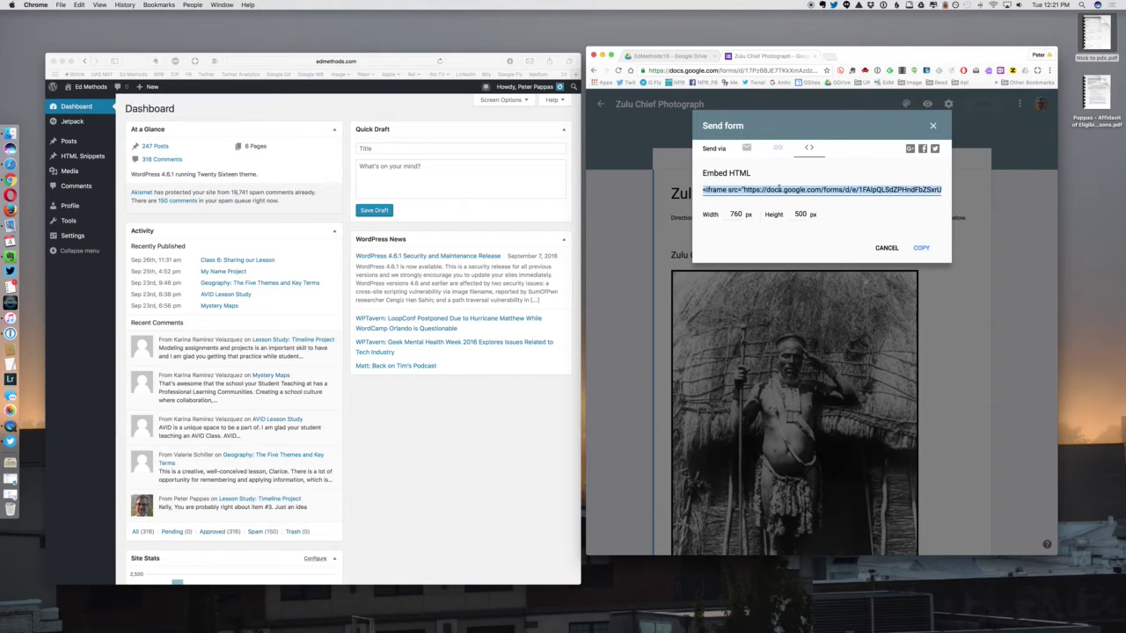
left_click(921, 248)
Step: Switch to the WordPress dashboard in Safari and look through the list of all HTML snippets
left_click(141, 65)
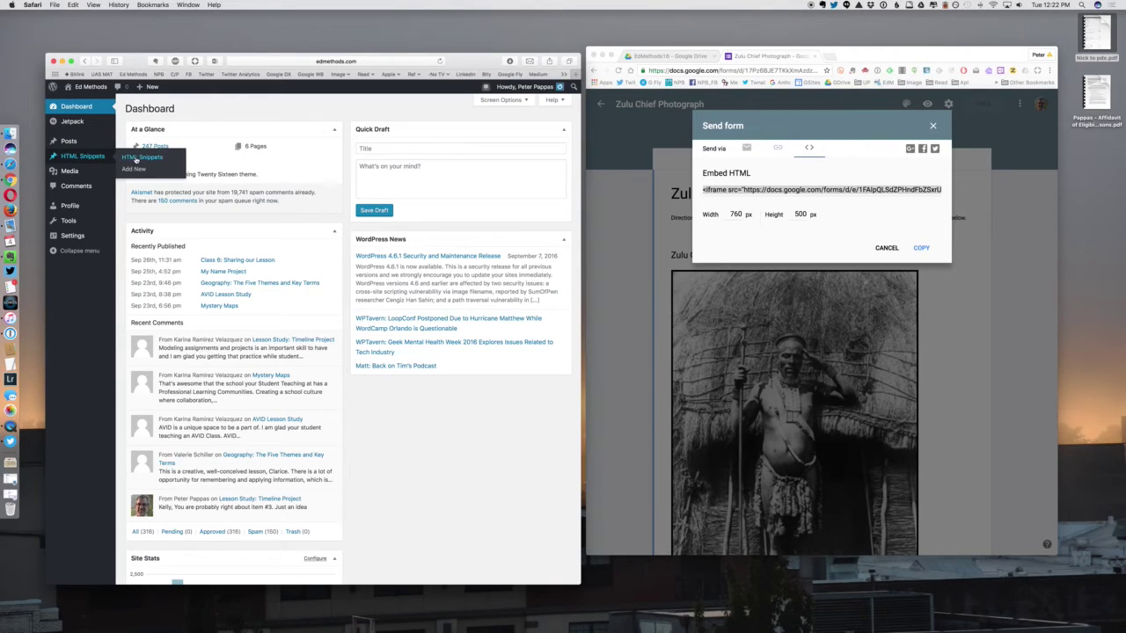
left_click(137, 159)
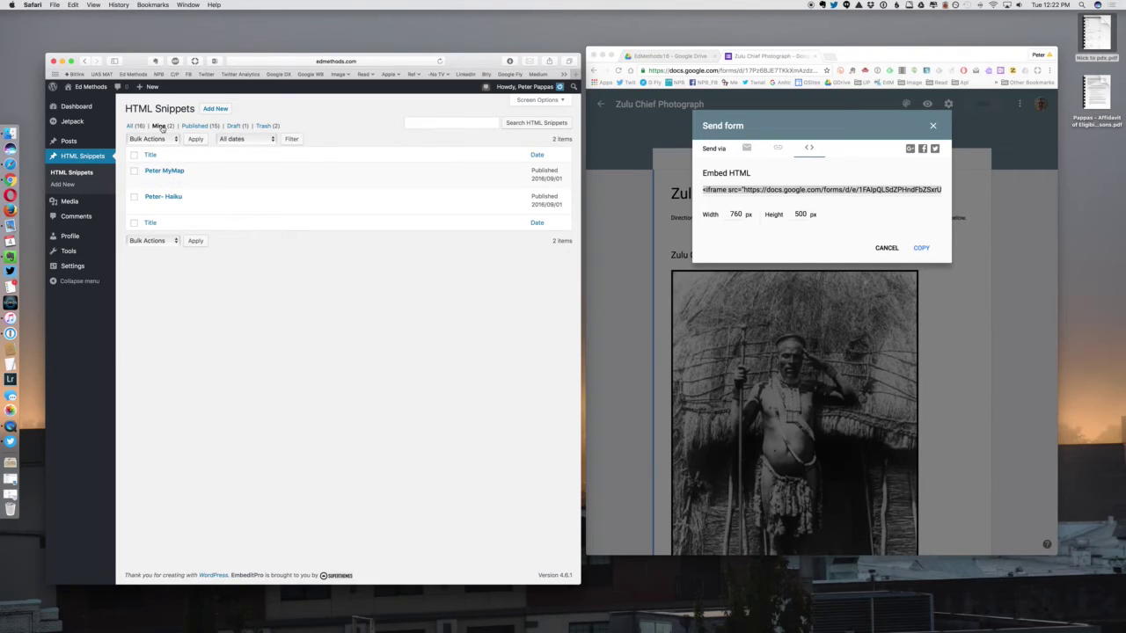
left_click(132, 127)
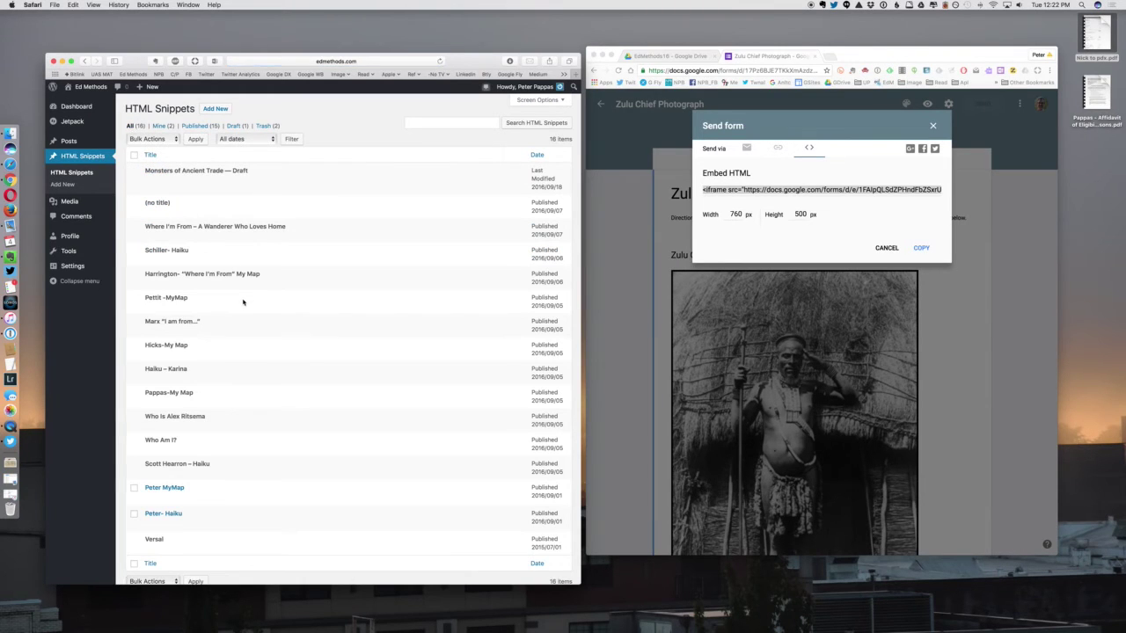
scroll(242, 302, "down", 2)
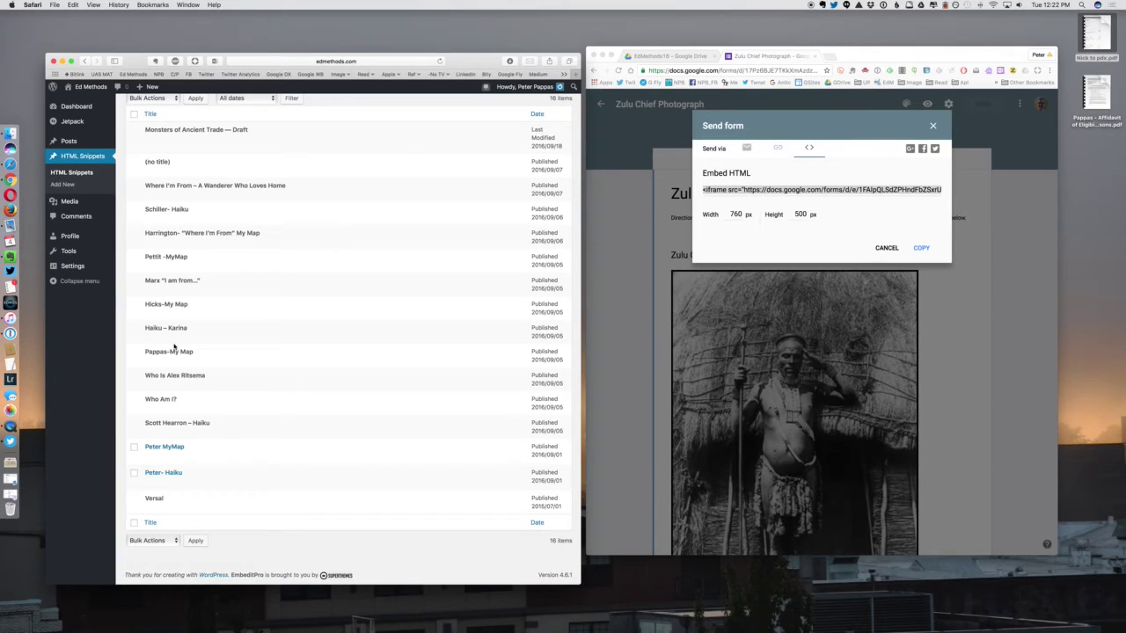
scroll(170, 360, "up", 3)
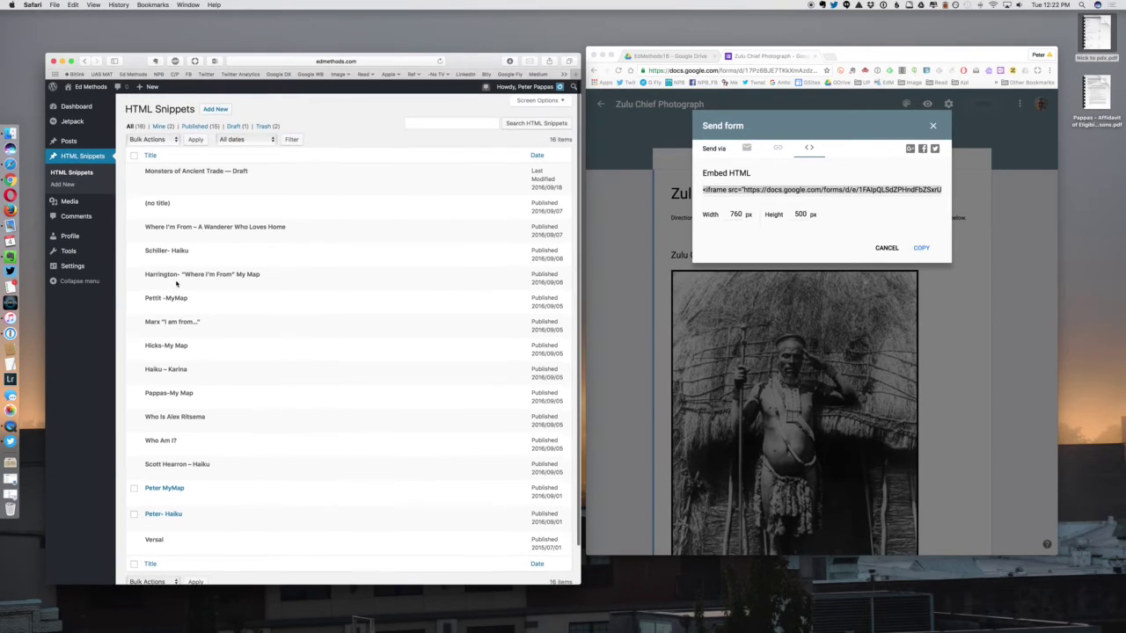
Step: Publish a new HTML snippet titled with the author's first name and "- Zulu form", containing the copied form embed code
left_click(215, 108)
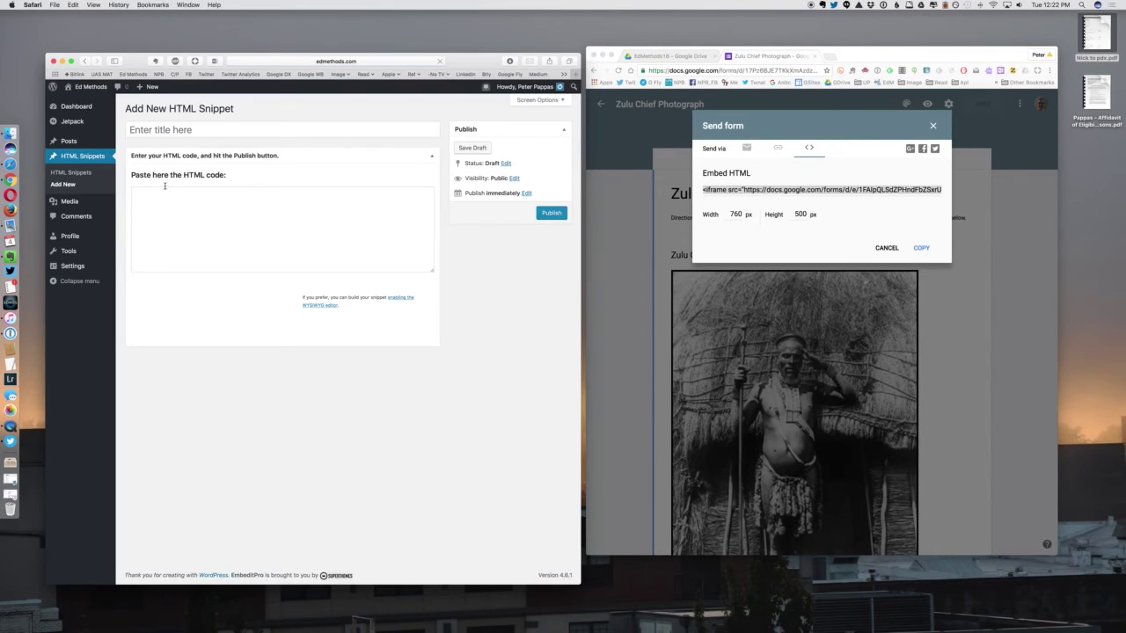
left_click(180, 129)
type("Pe")
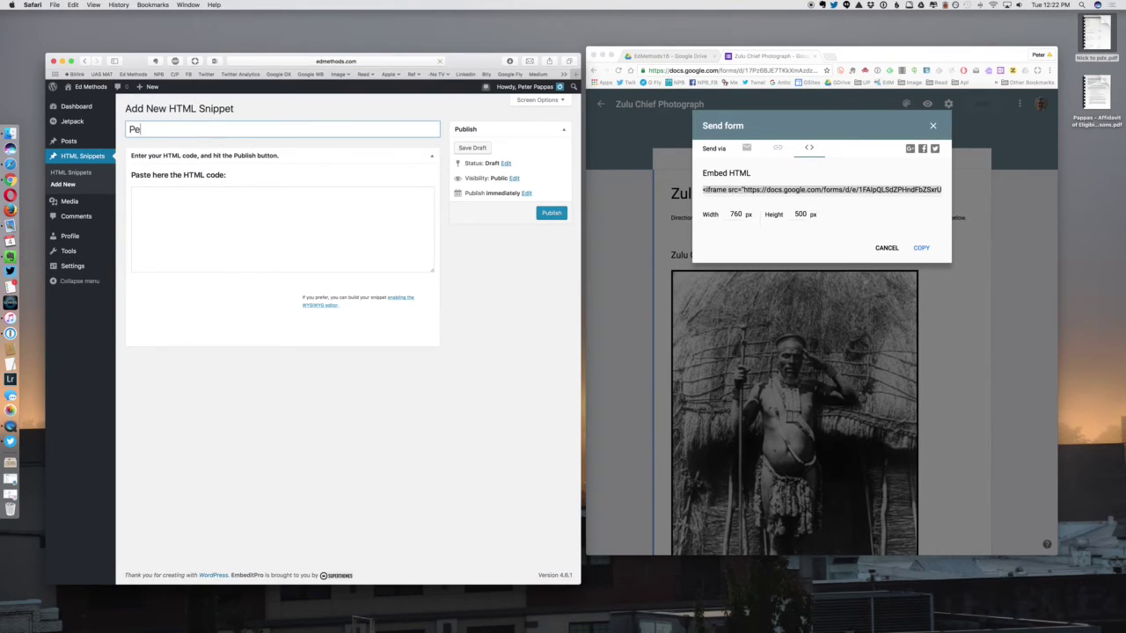
type("ter - Zulu form")
left_click(180, 206)
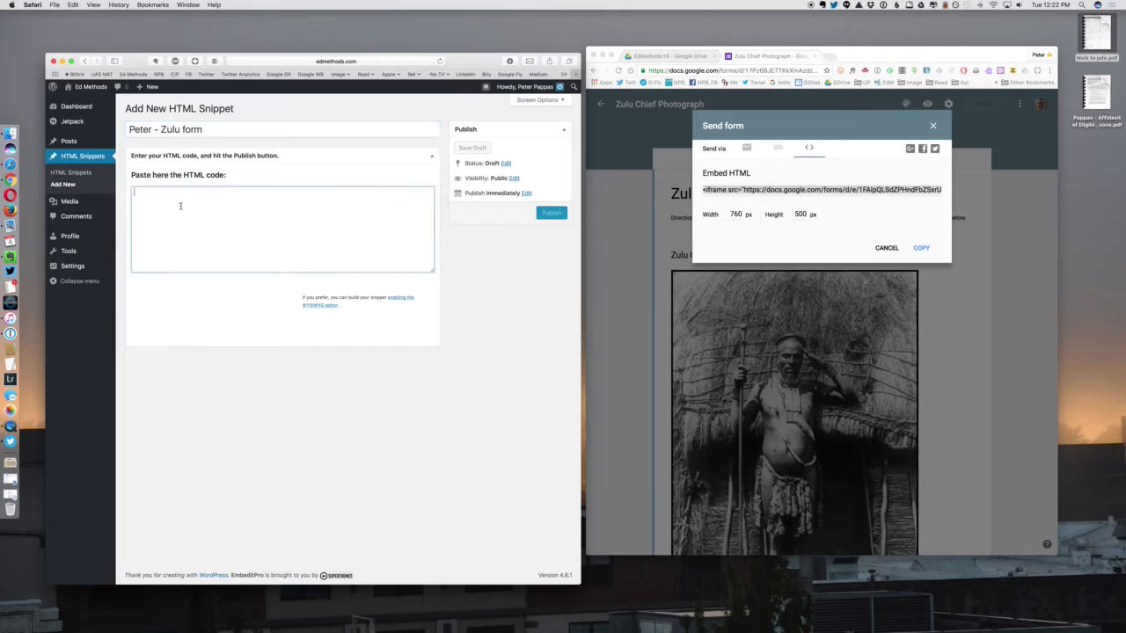
key("super+v")
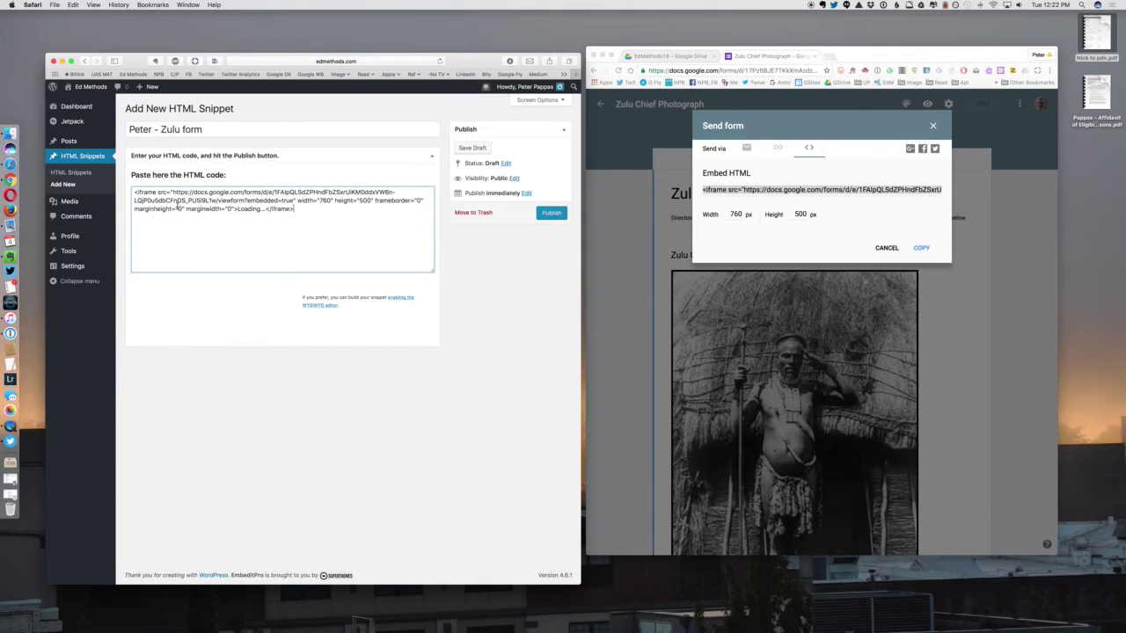
left_click(551, 214)
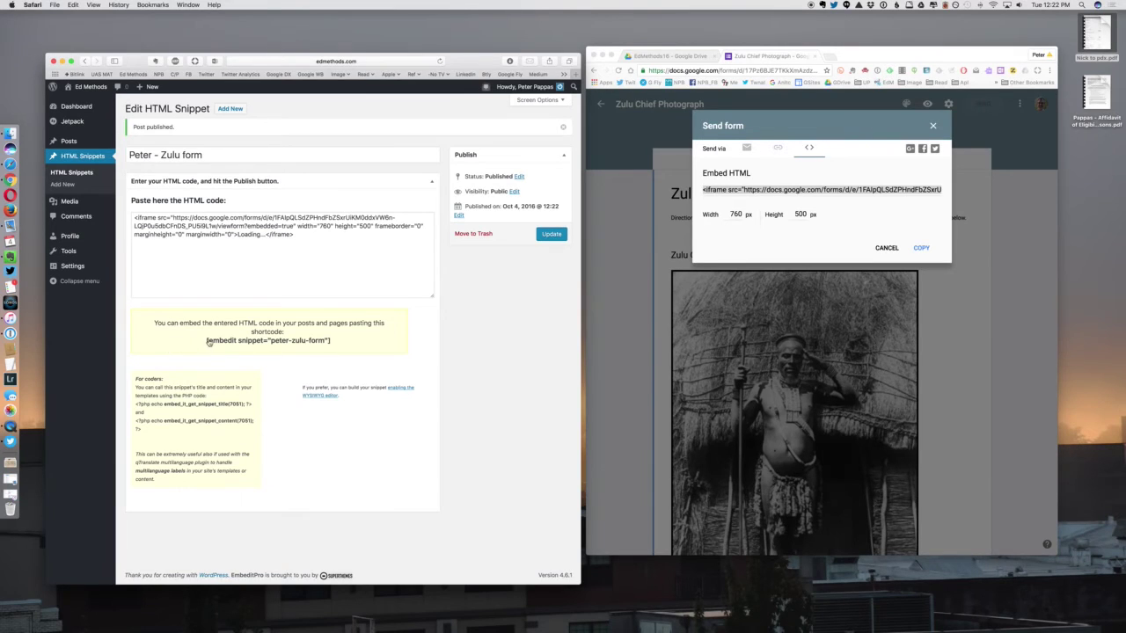
Step: Copy the published snippet's embed shortcode and create a new post titled "zulu test"
left_click_drag(207, 342, 331, 342)
key("super+c")
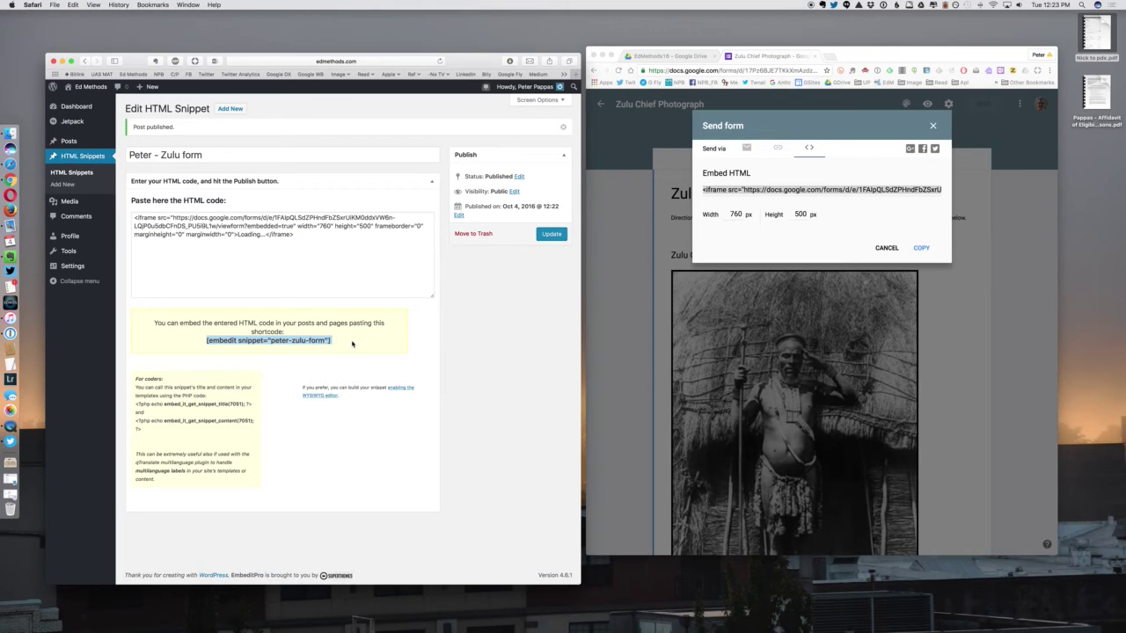
mouse_move(156, 88)
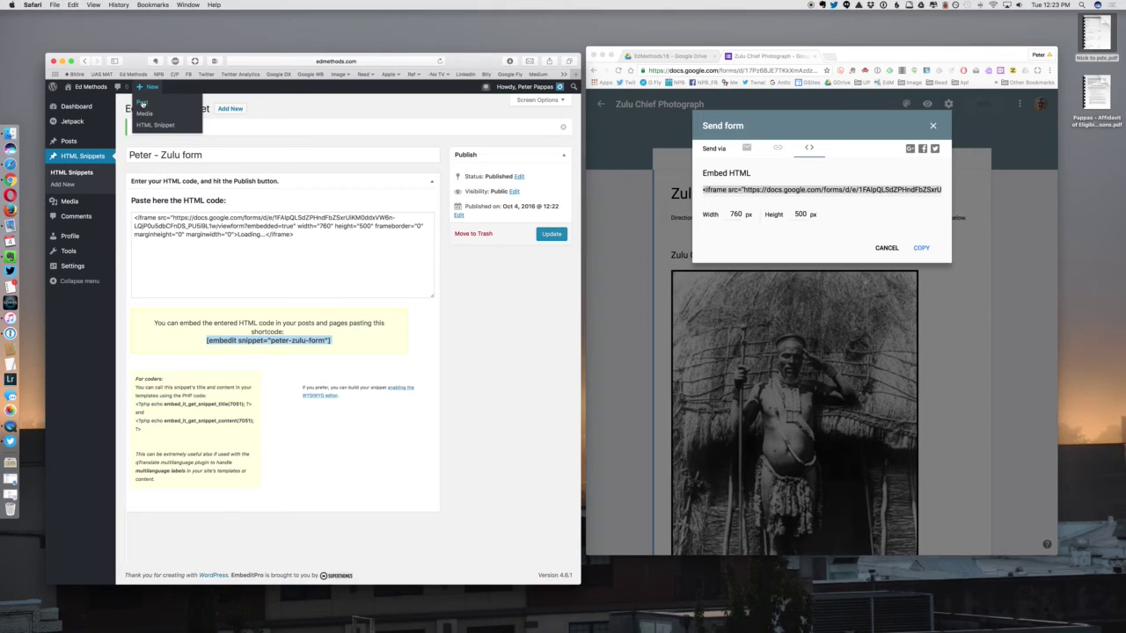
left_click(143, 104)
left_click(187, 129)
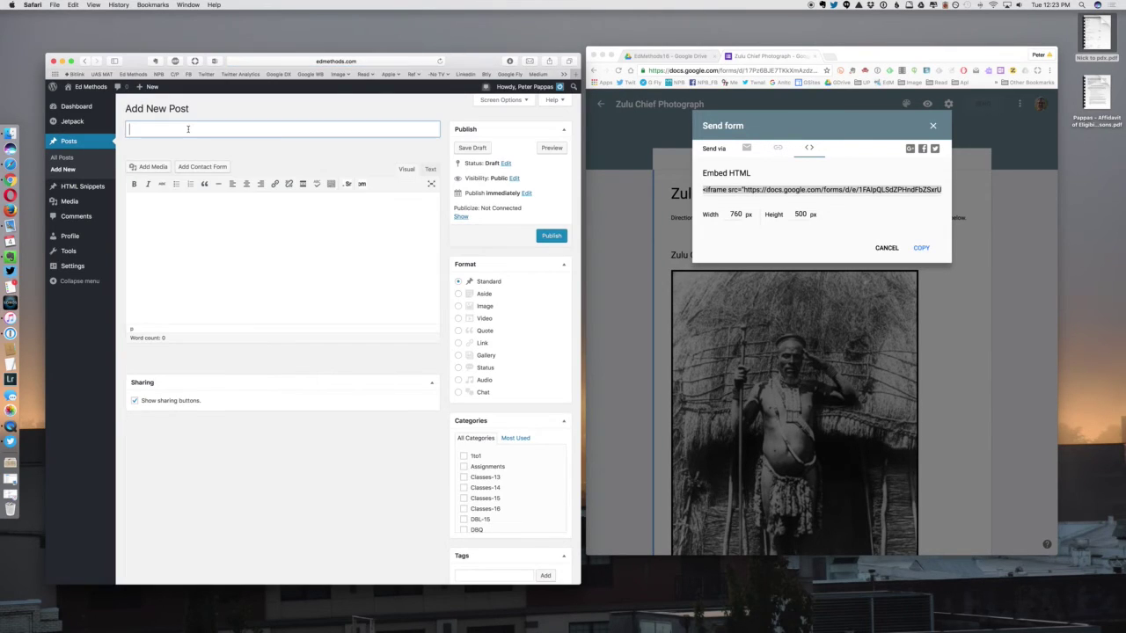
type("zulu test")
Step: Fill the post body with placeholder lines "mass;gf" and ";klaSG", pasting the copied snippet shortcode on its own line between them
left_click(158, 199)
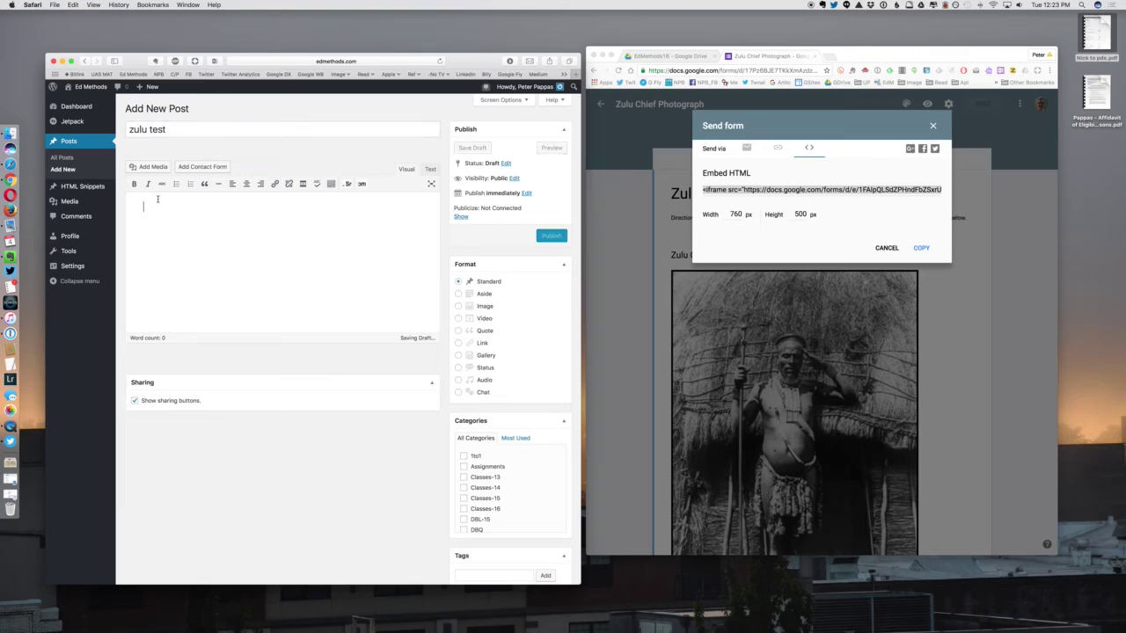
type("mass;gt")
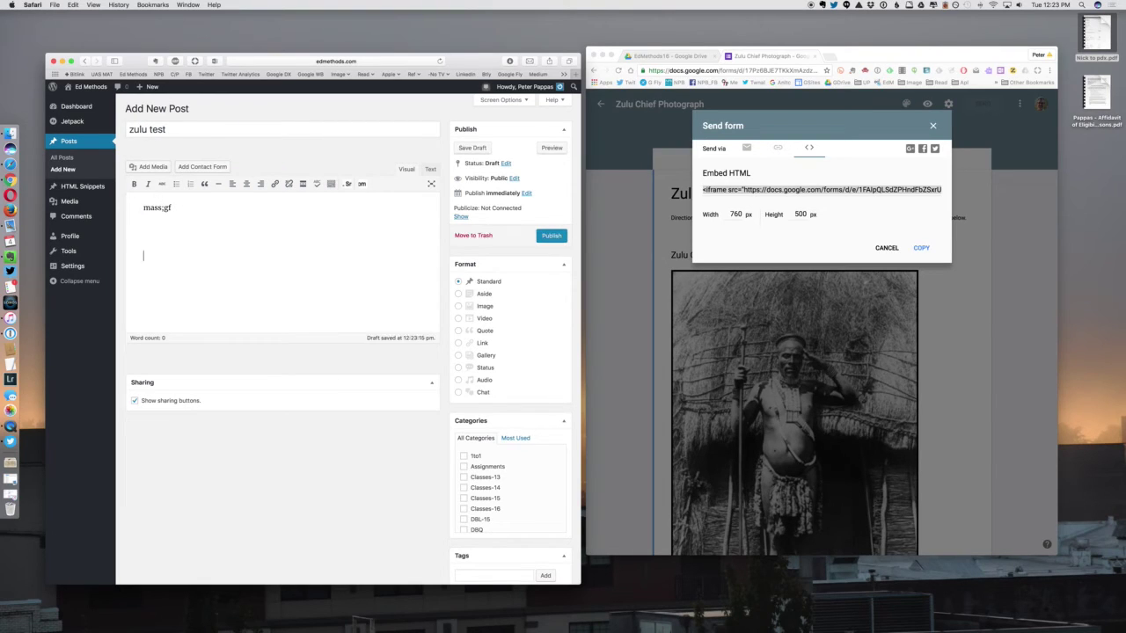
key("Return")
key("Return")
type(";klaSG")
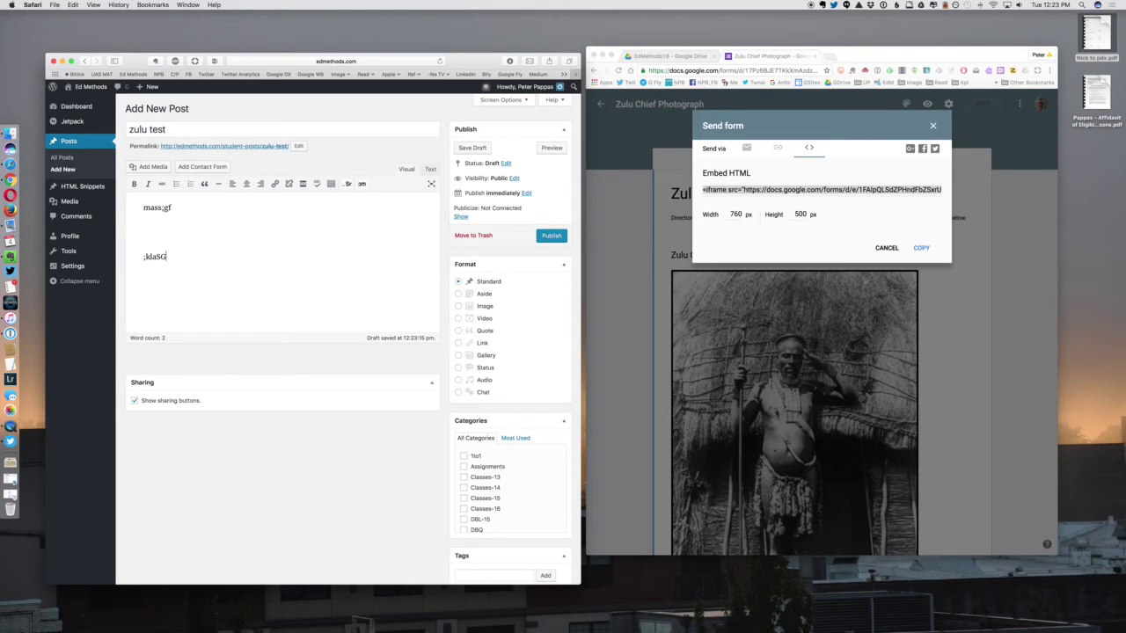
left_click(145, 208)
key("super+v")
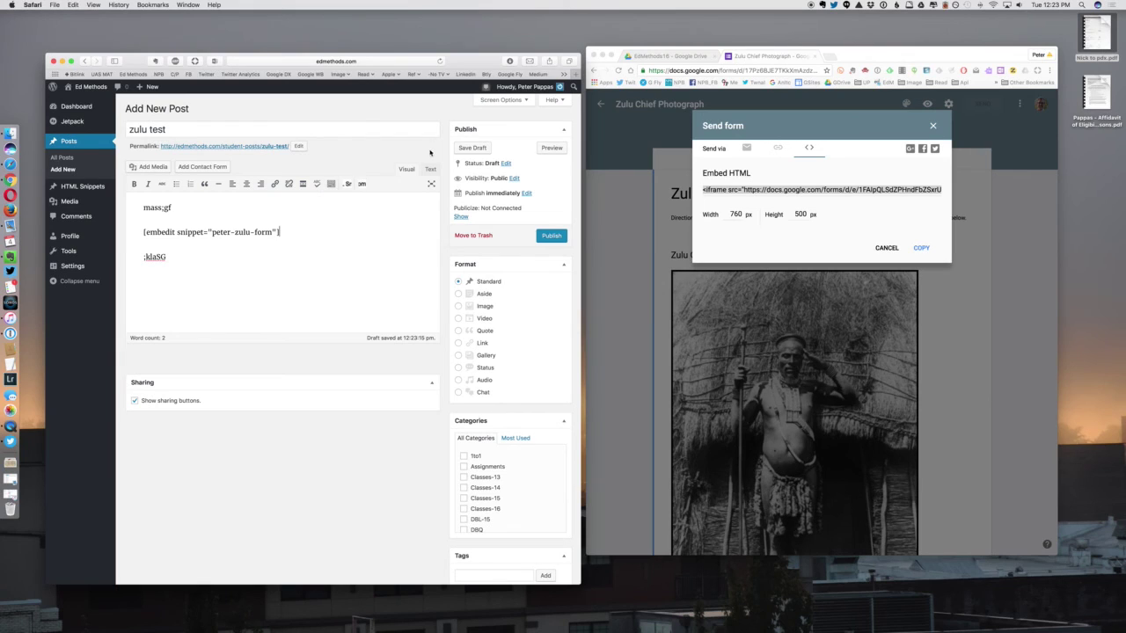
Step: Preview the zulu test post and examine the embedded form down to its questions
left_click(543, 149)
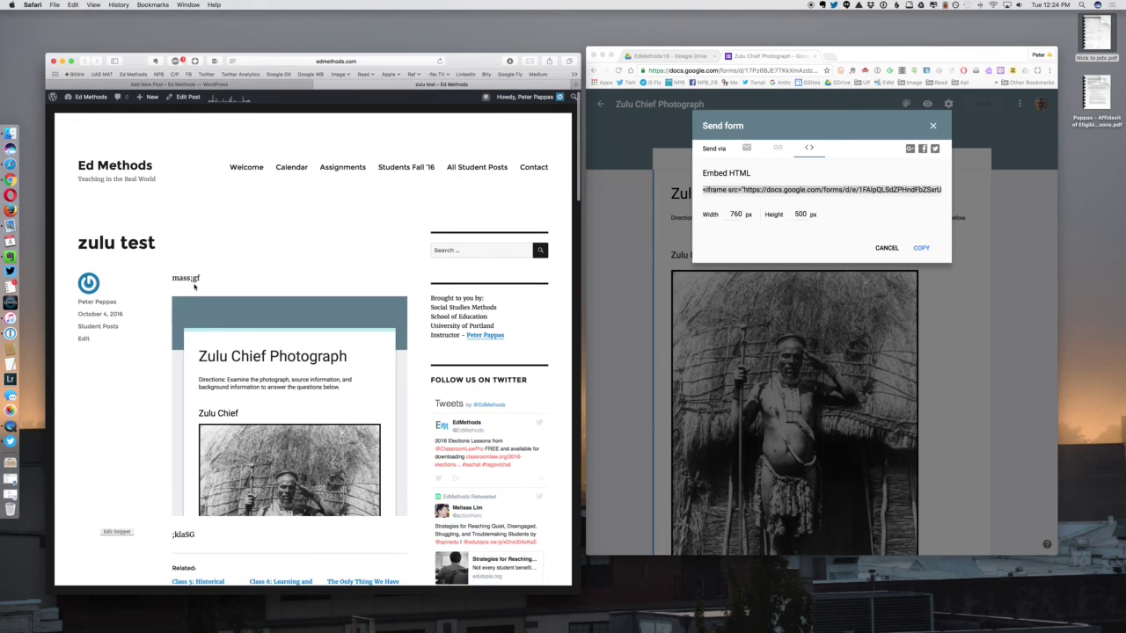
scroll(194, 284, "down", 2)
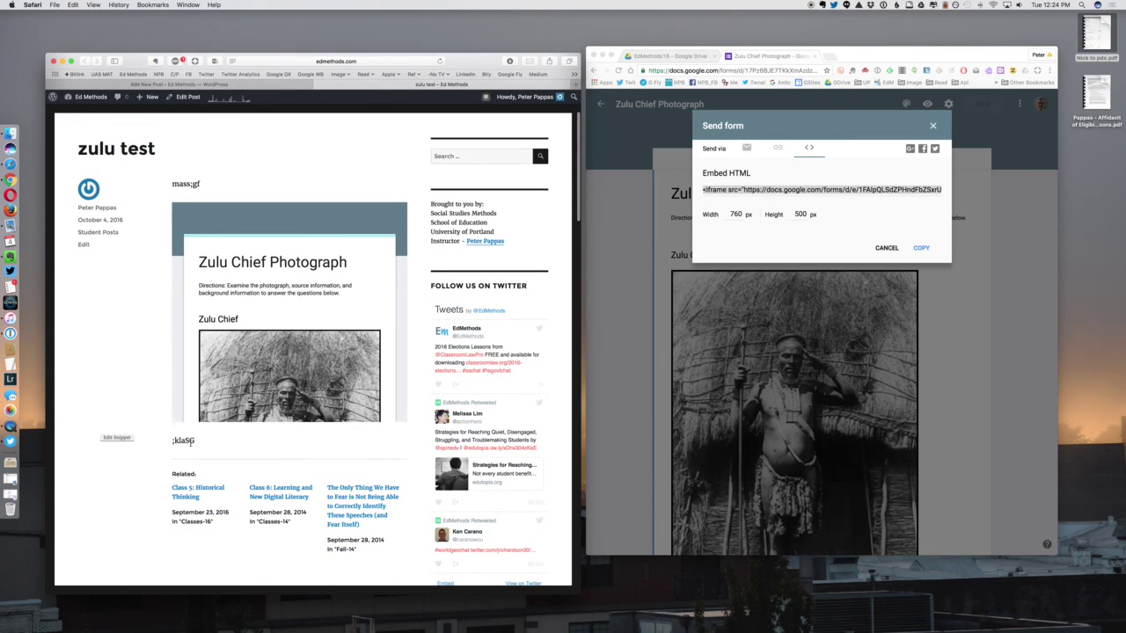
scroll(267, 366, "down", 10)
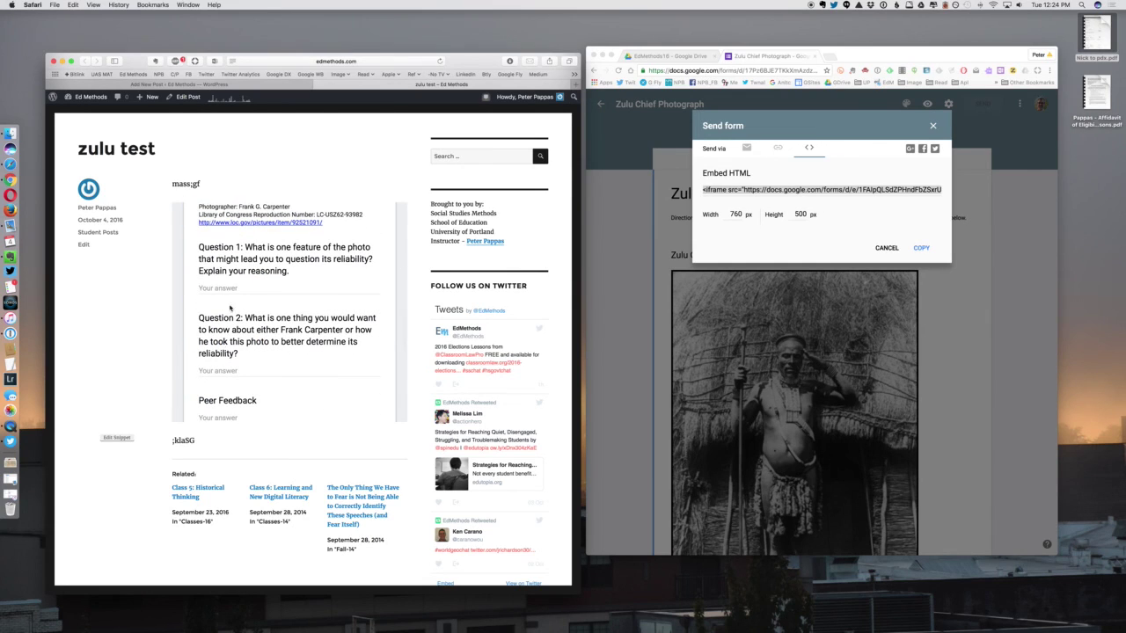
Step: Answer Question 1 in the embedded form with "WRITE AND ANSWER"
left_click(232, 288)
type("WRITE AND ANSWERT")
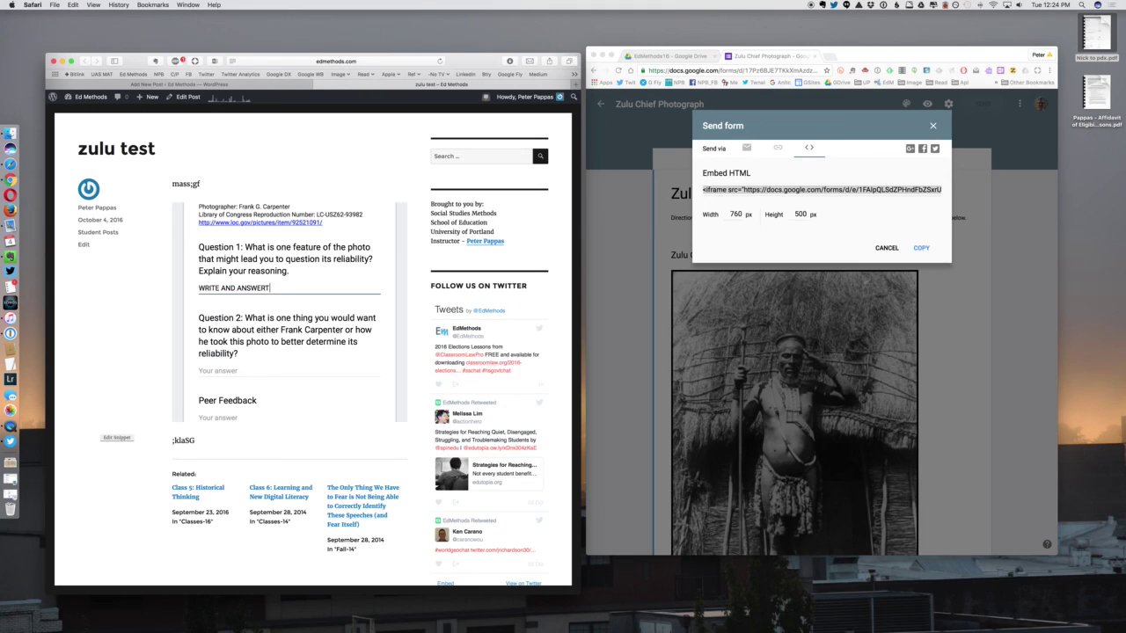
key("BackSpace")
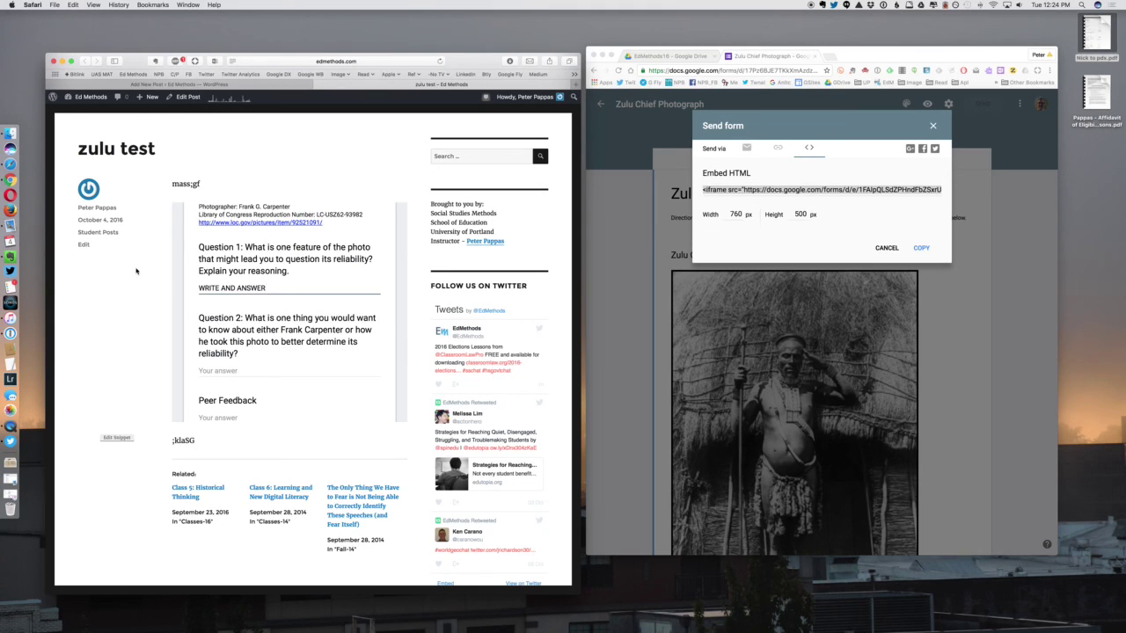